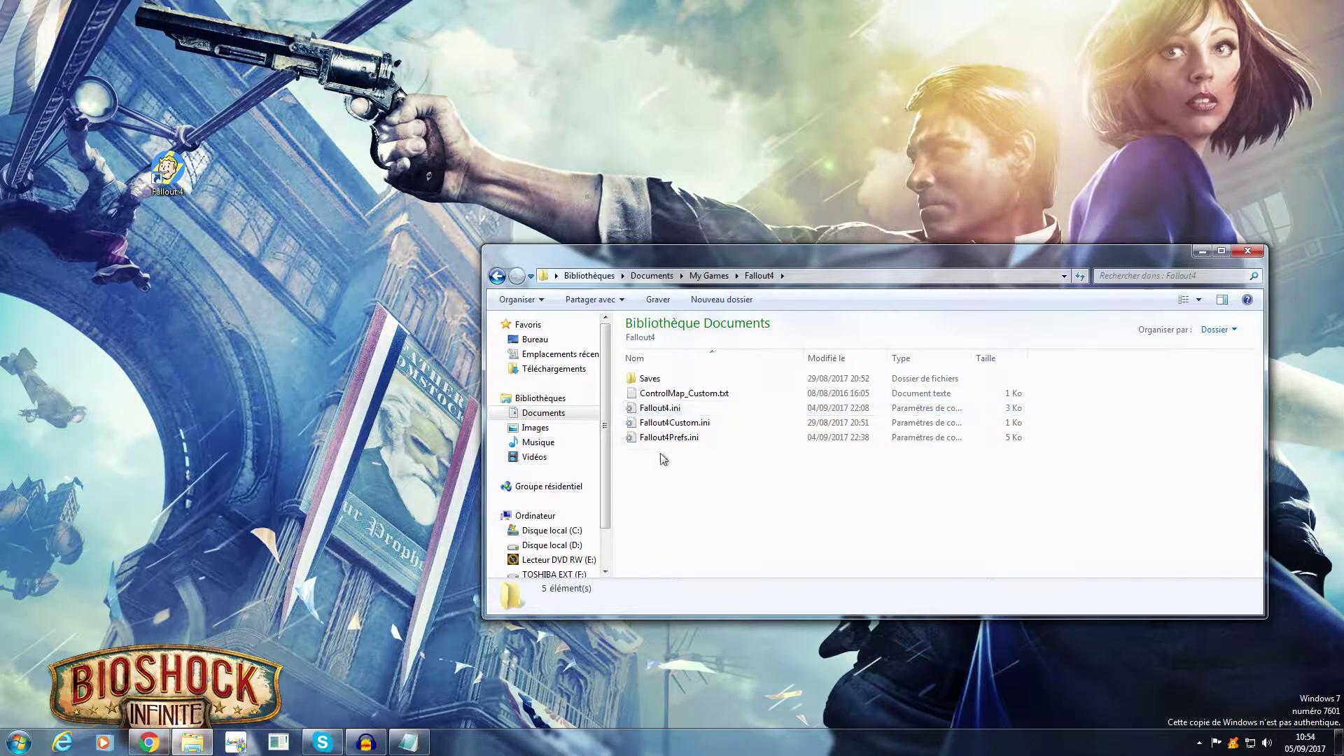
# - Review the bEnableFileSelection setting in the [Launcher] section of Fallout4Prefs.ini and close the file without saving changes
pyautogui.click(408, 742)
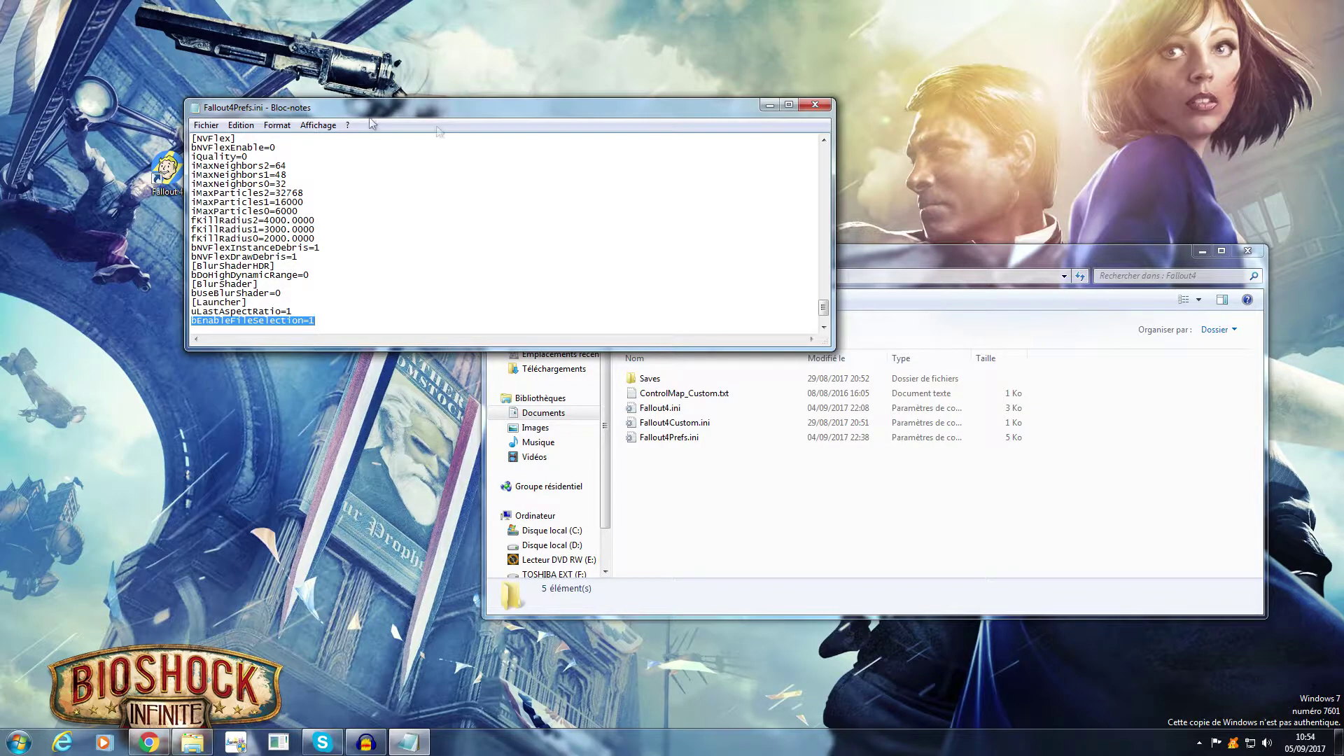
pyautogui.click(886, 257)
pyautogui.moveTo(885, 257); pyautogui.dragTo(948, 285)
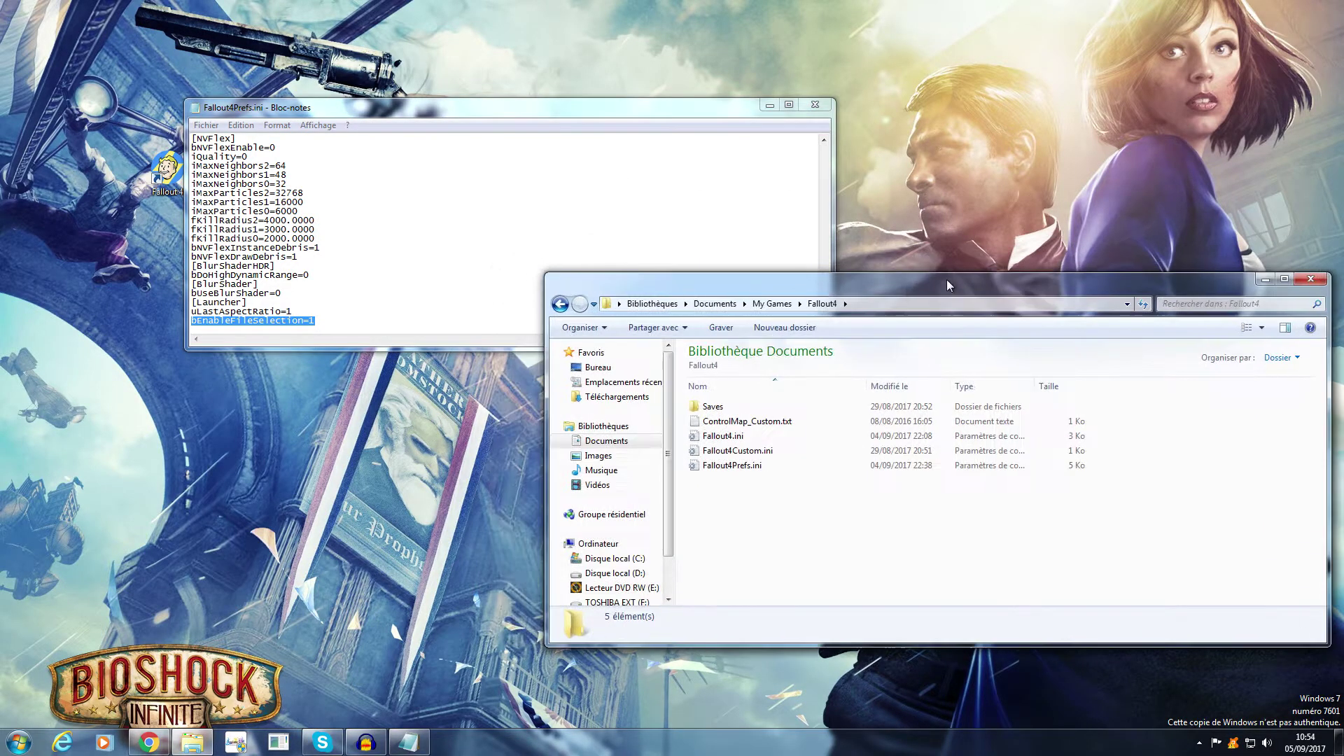
pyautogui.click(387, 273)
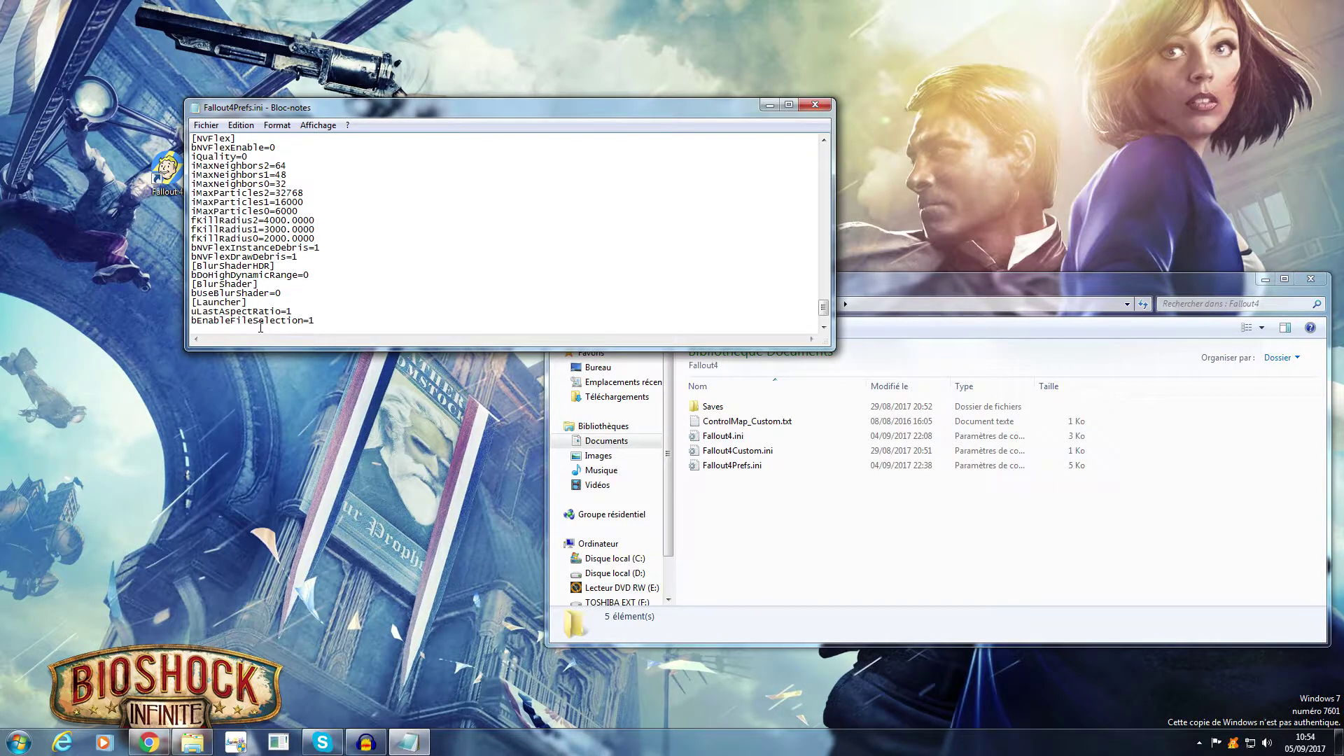
pyautogui.click(315, 313)
pyautogui.click(329, 321)
pyautogui.click(814, 105)
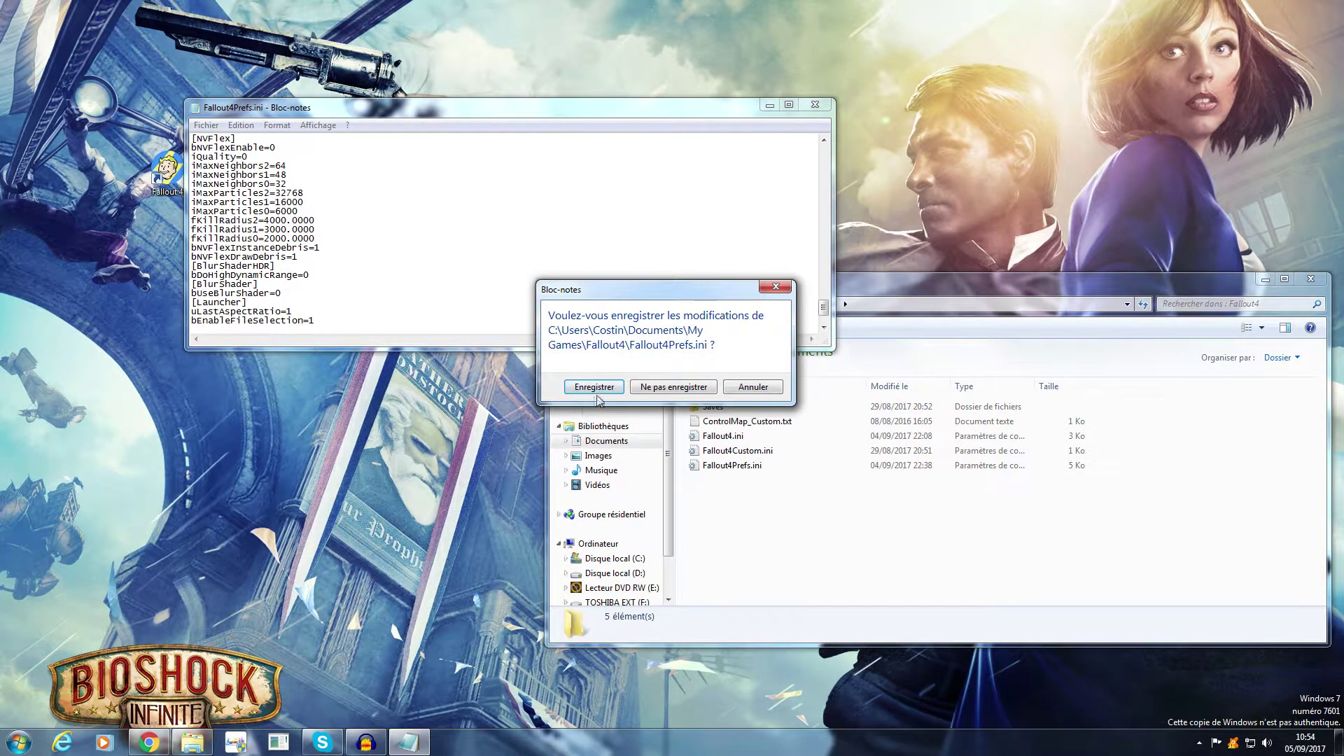
pyautogui.click(663, 390)
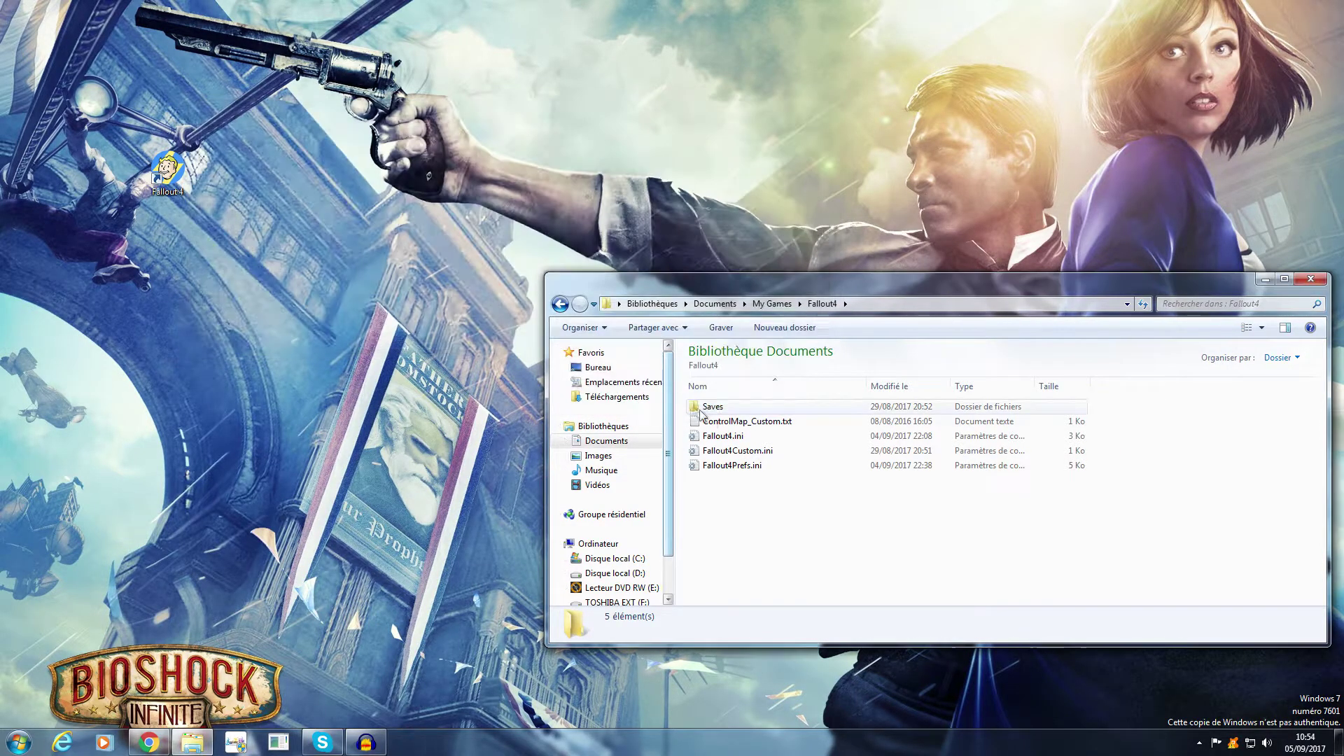
# - Open Fallout4Custom.ini to review the sResourceDataDirsFinal line in the [Archive] section, and clear both windows off the desktop
pyautogui.doubleClick(736, 452)
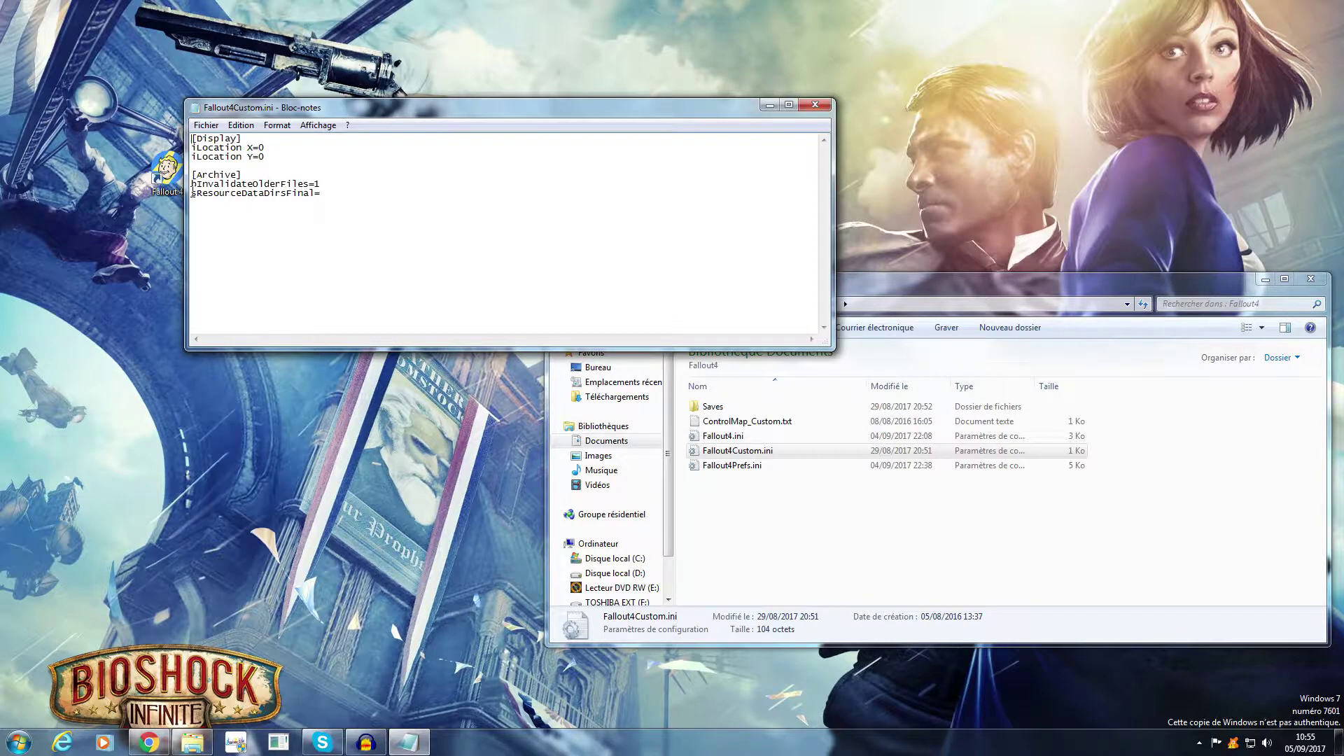
pyautogui.moveTo(190, 194); pyautogui.dragTo(318, 200)
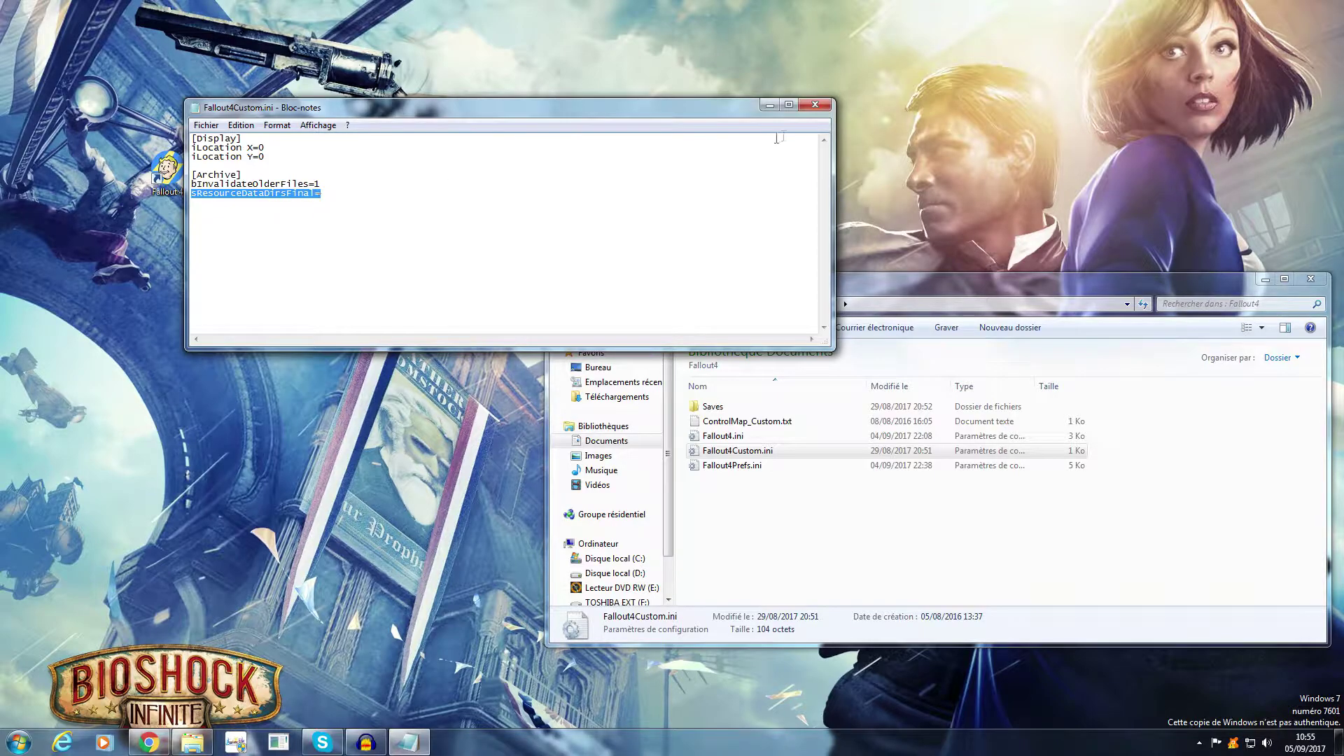
pyautogui.click(815, 105)
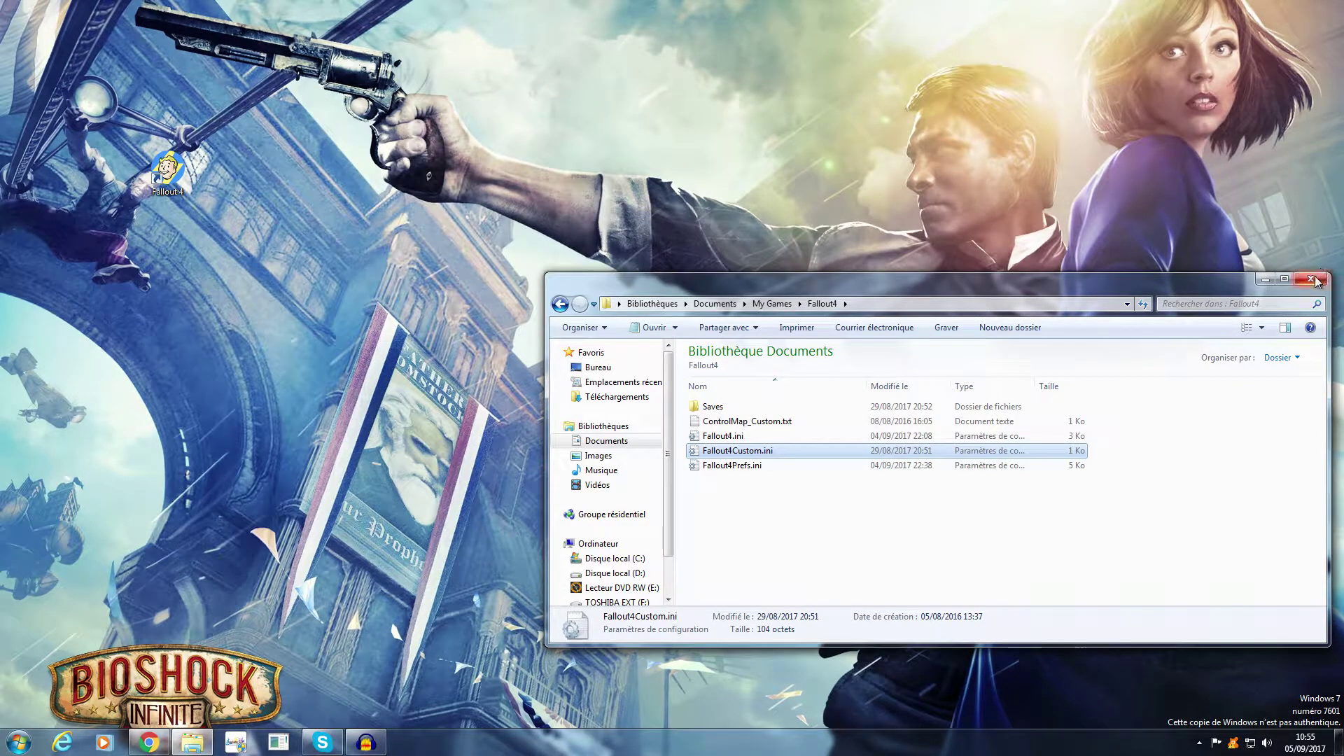
pyautogui.click(1265, 279)
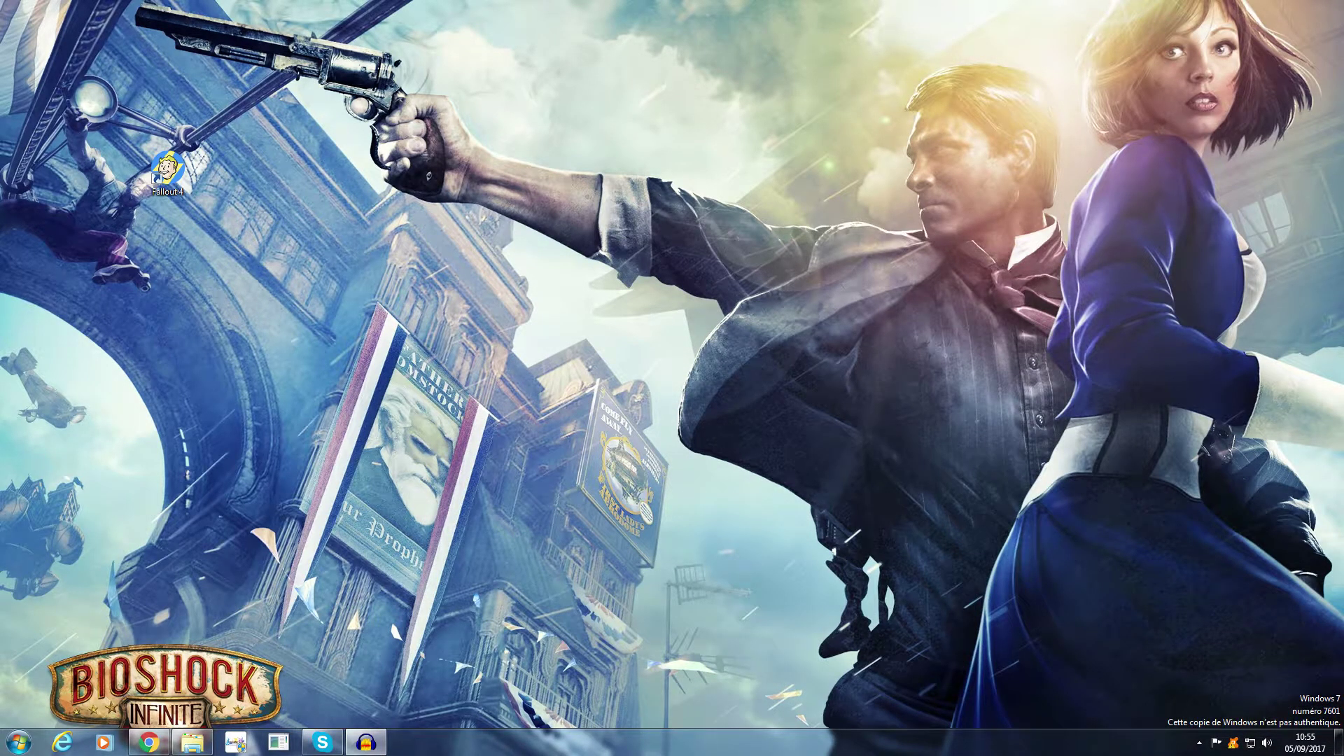
# - Launch Nexus Mod Manager from the desktop and choose Fallout 4 as the game to manage
pyautogui.moveTo(708, 236); pyautogui.dragTo(175, 240)
pyautogui.doubleClick(175, 240)
pyautogui.click(1246, 398)
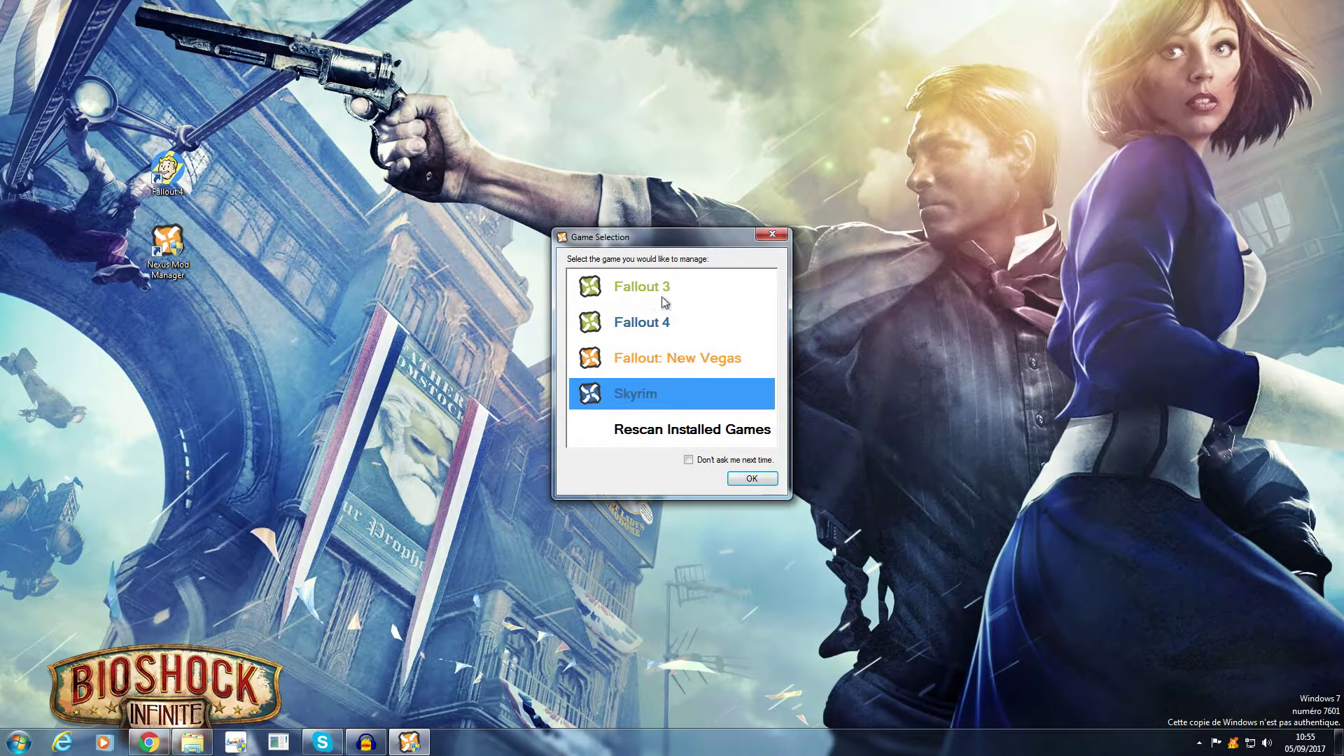
pyautogui.doubleClick(659, 315)
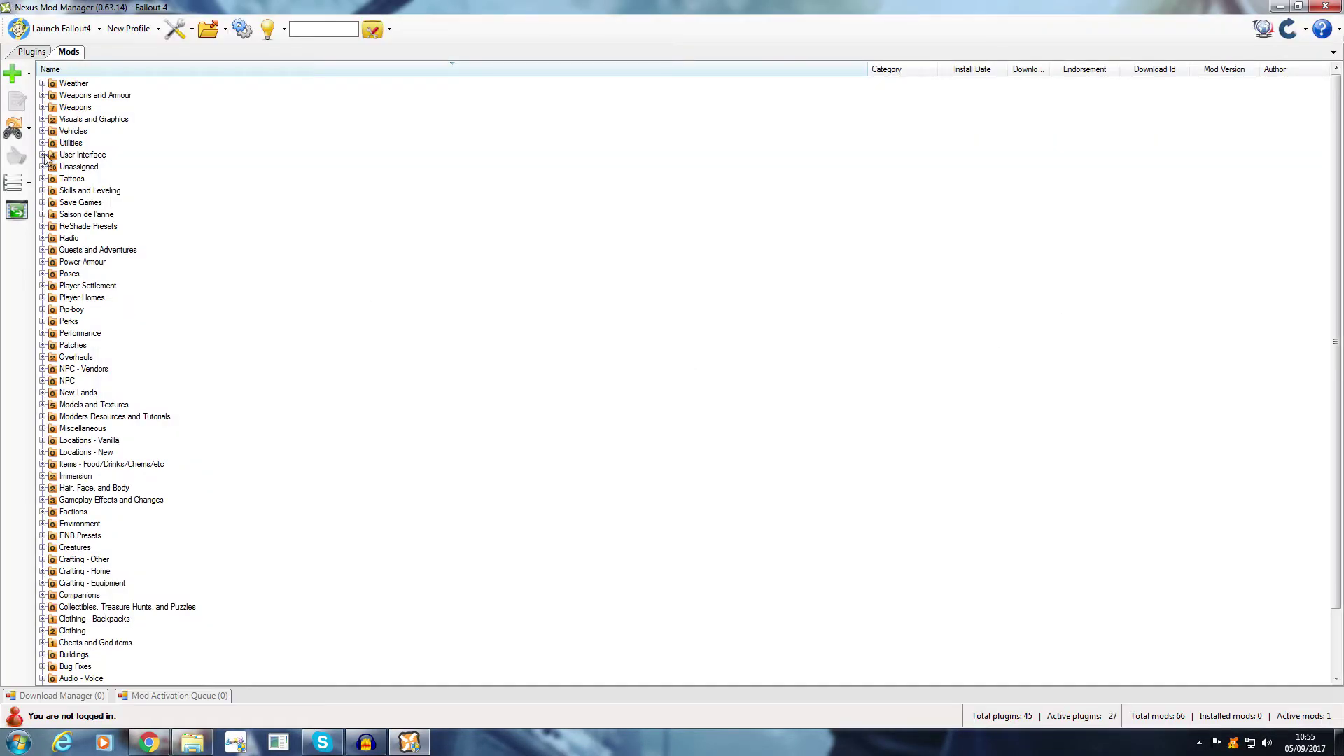
# - Start installing Pip-Boy Flashlight from the Immersion category with single click sound, alternate animations and offset 1st person light
pyautogui.click(42, 477)
pyautogui.click(81, 488)
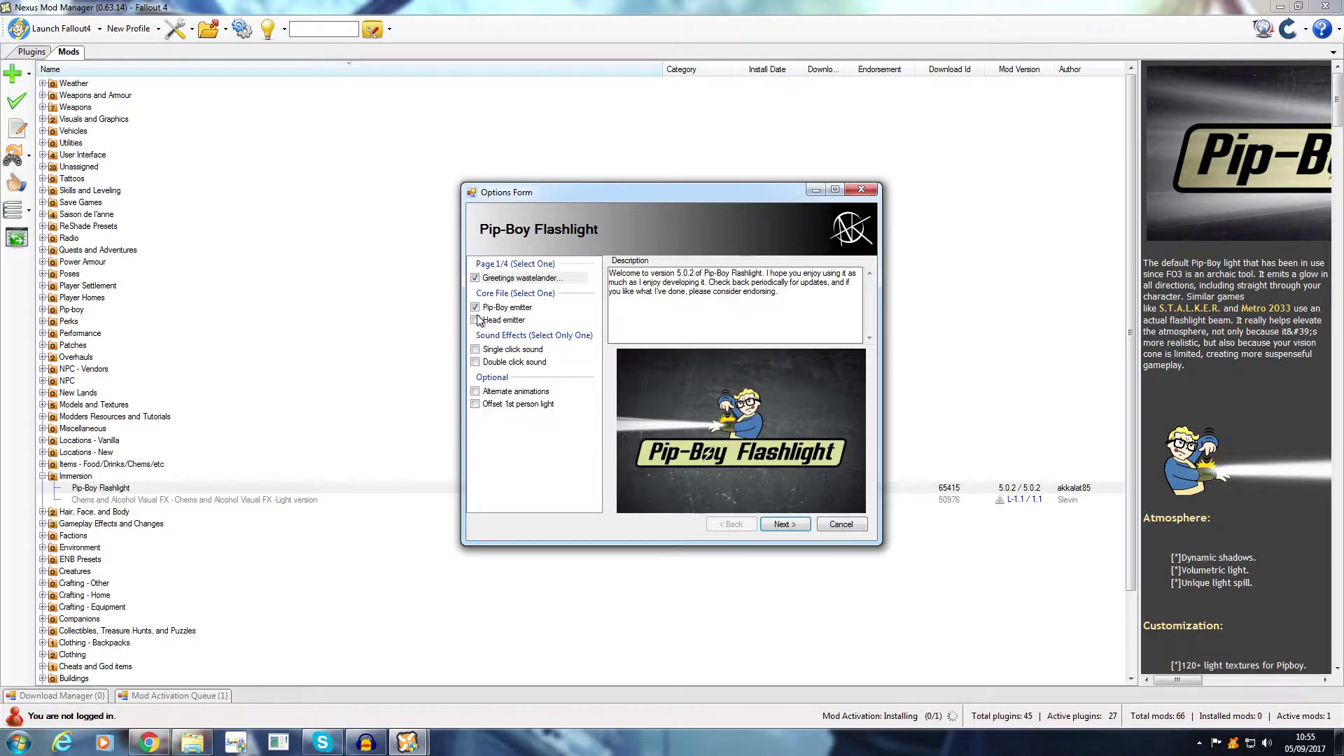
pyautogui.click(499, 350)
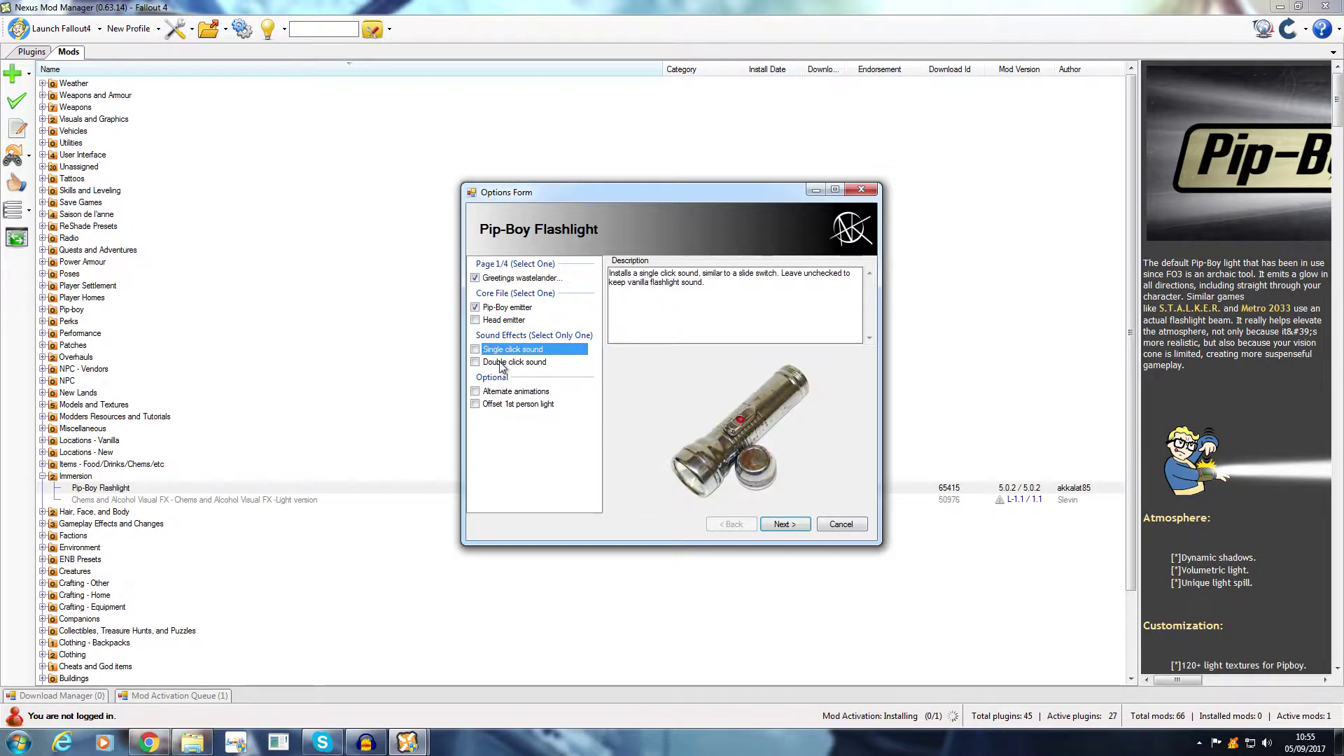
pyautogui.click(475, 349)
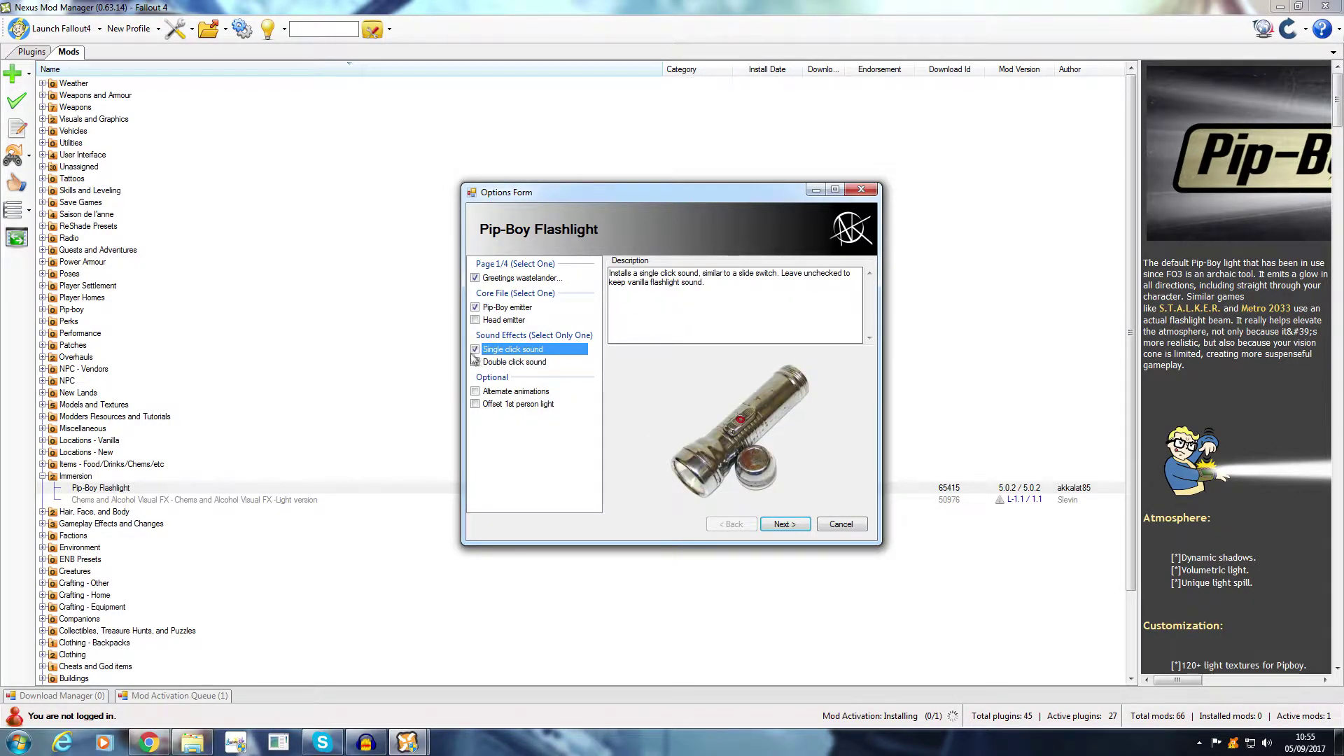
pyautogui.click(478, 394)
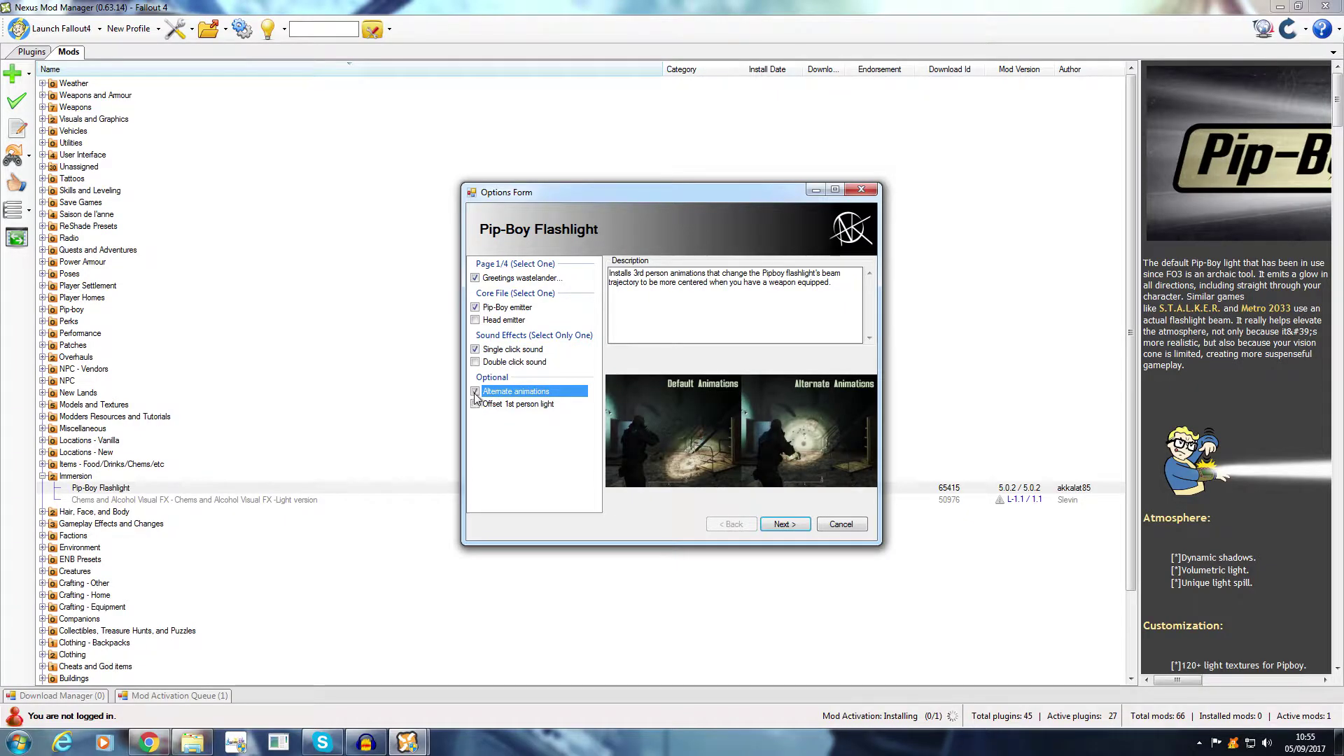
pyautogui.click(478, 404)
pyautogui.click(786, 525)
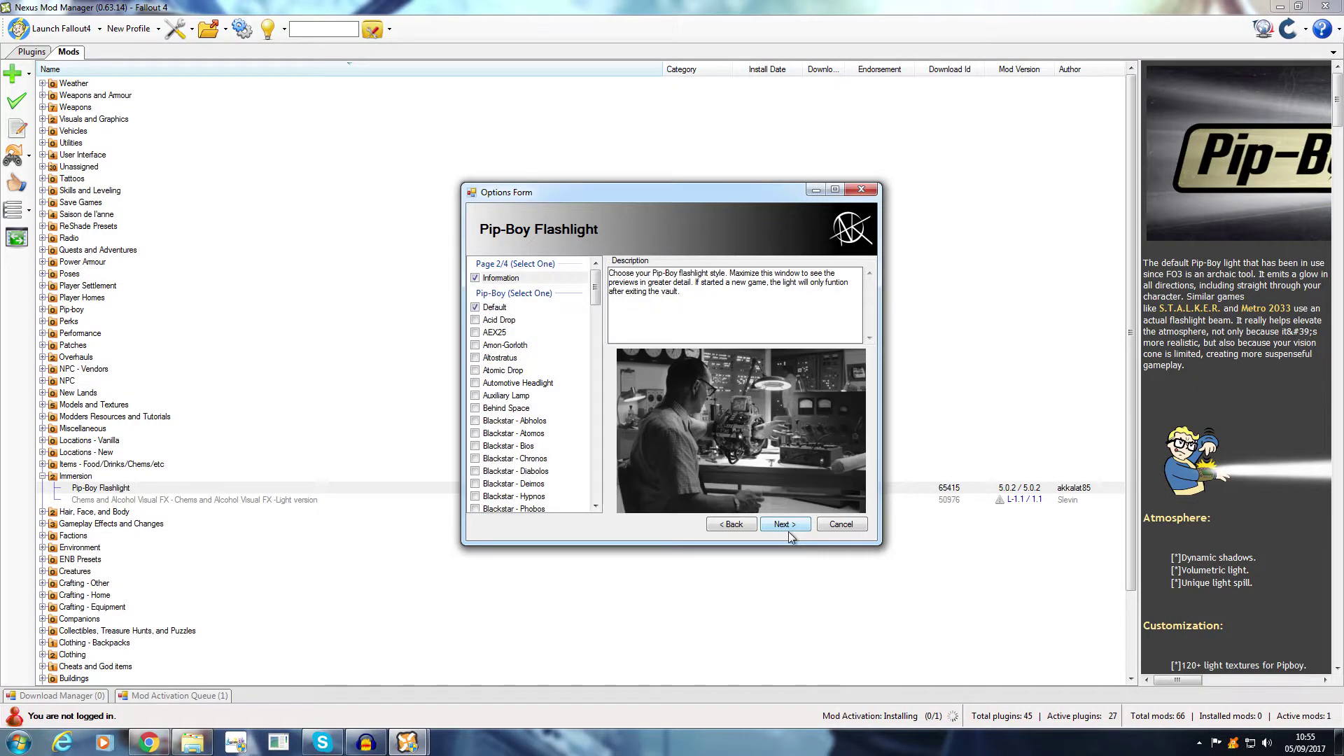
# - Keep the default Pip-Boy flashlight style and complete the remaining installer pages to finish installing the mod
pyautogui.click(786, 525)
pyautogui.click(789, 524)
pyautogui.click(494, 447)
pyautogui.click(768, 523)
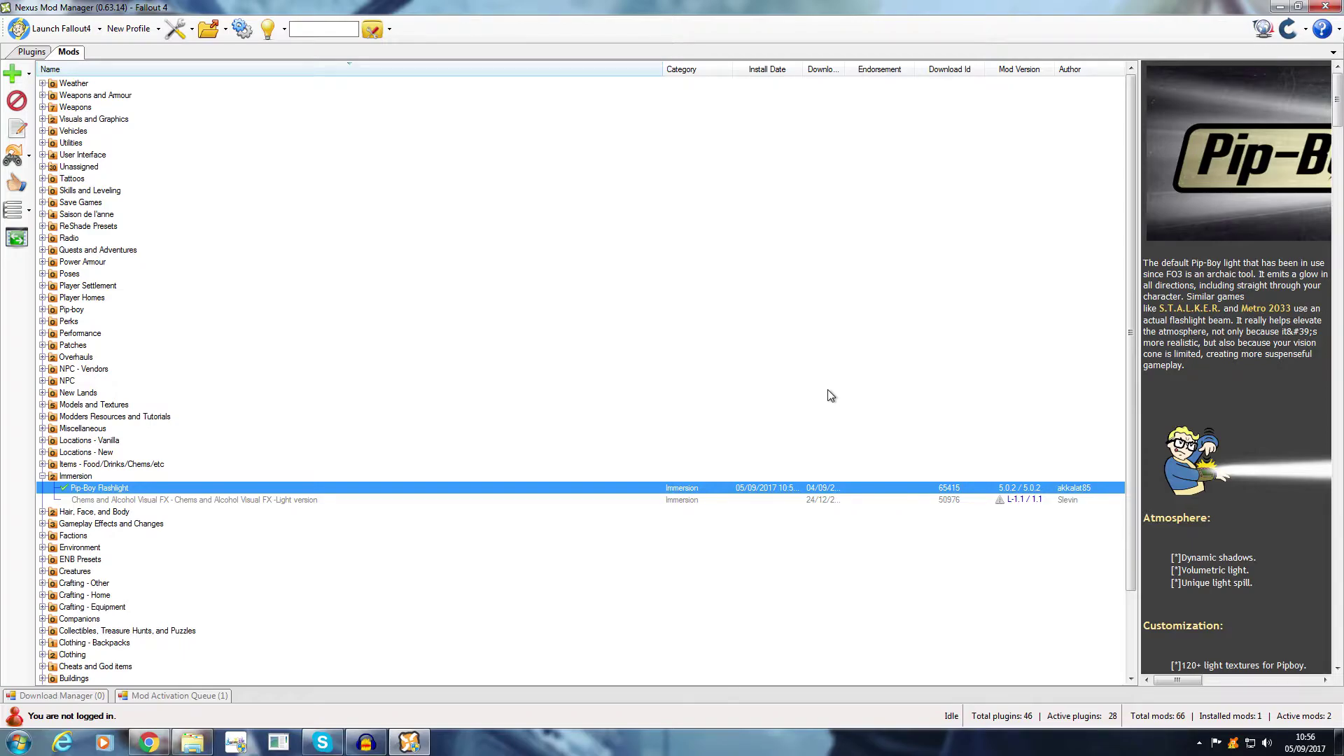
# - Open Fallout4.ini from the Fallout4 documents folder and go to the sResourceDataDirsFinal line in the [Archive] section
pyautogui.click(191, 742)
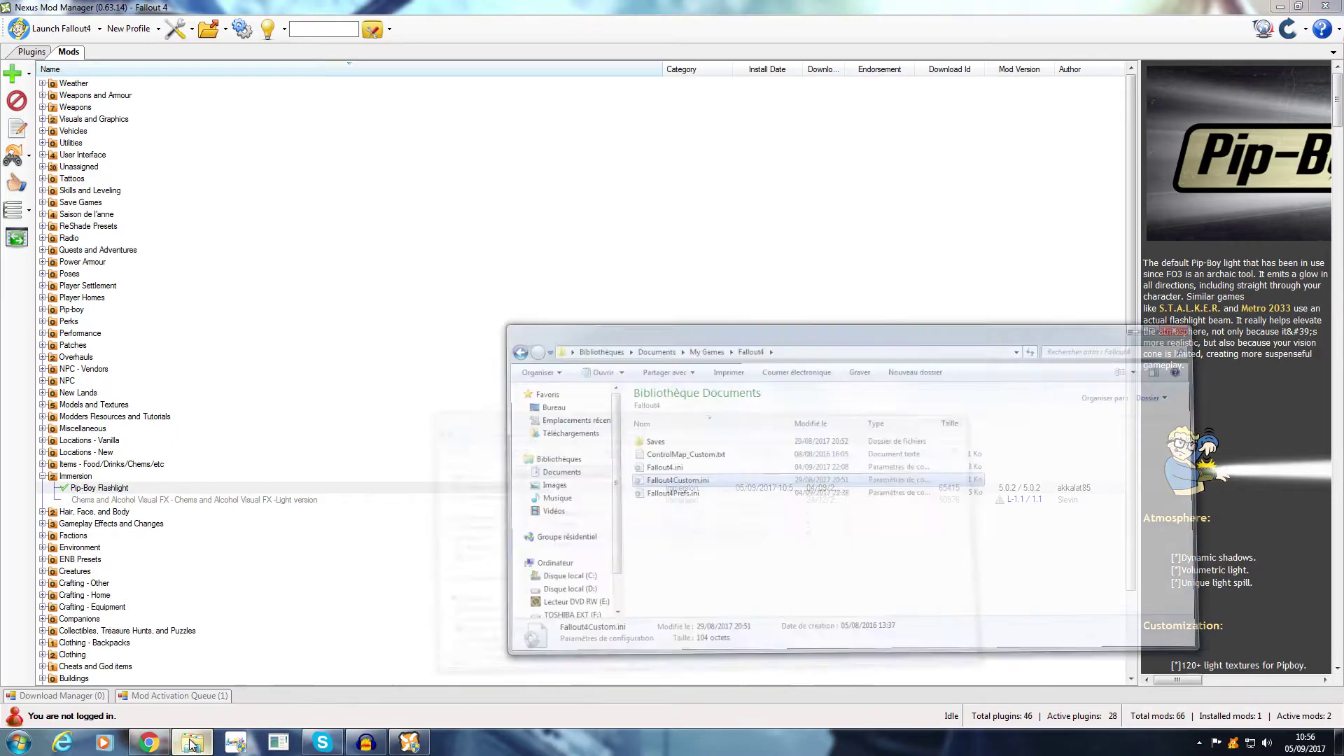
pyautogui.doubleClick(719, 436)
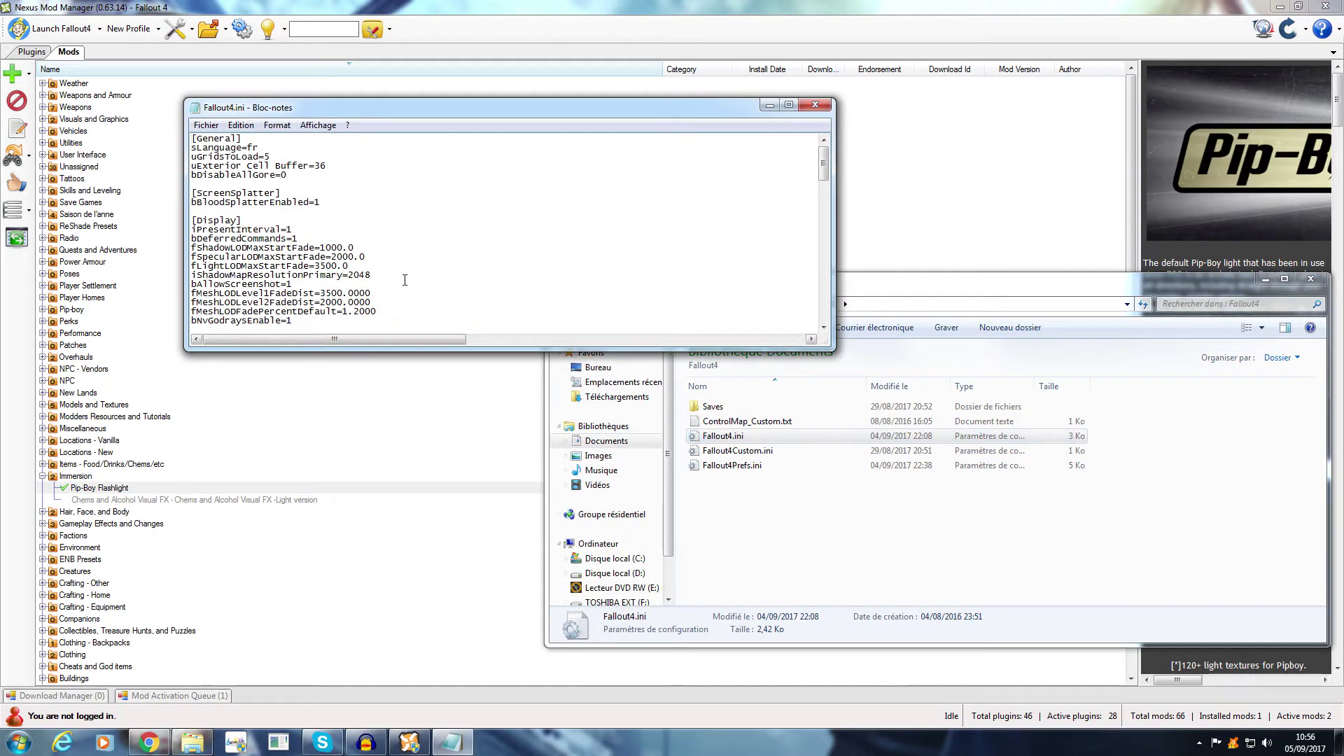
pyautogui.moveTo(823, 168); pyautogui.dragTo(825, 281)
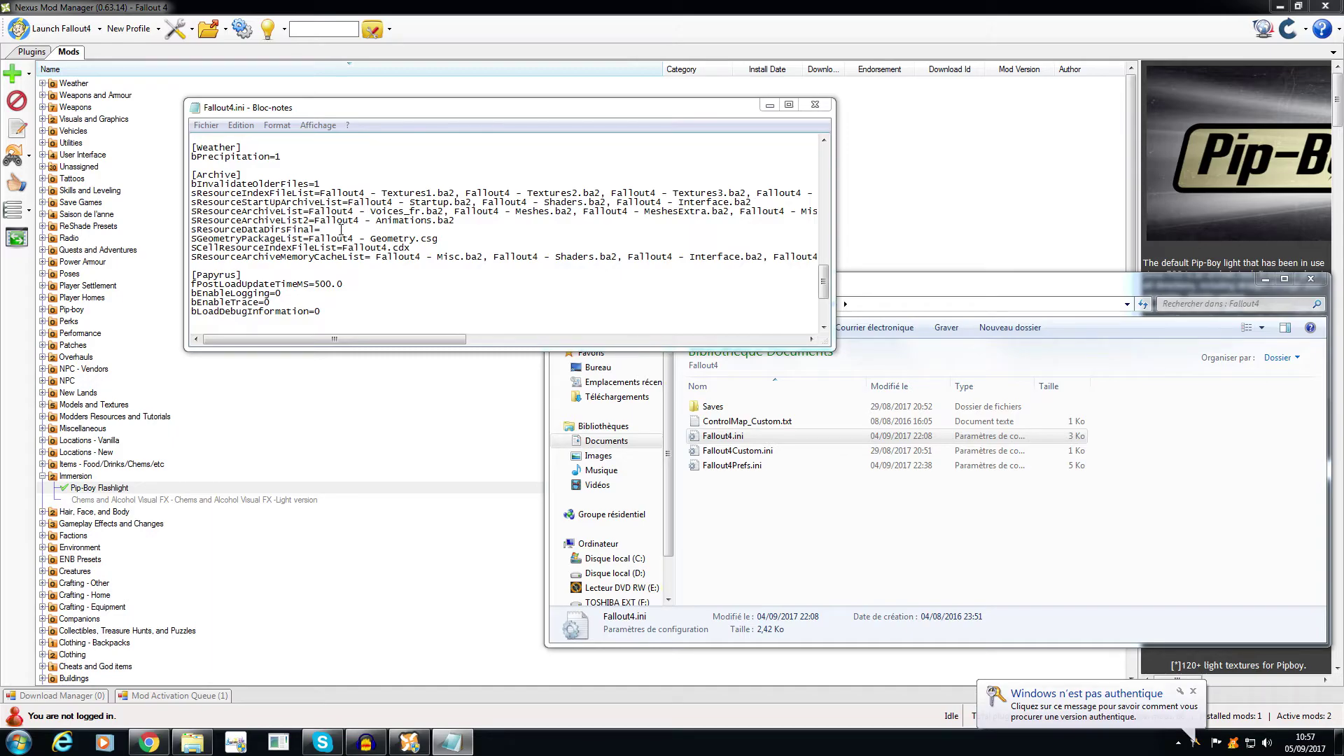
pyautogui.click(342, 229)
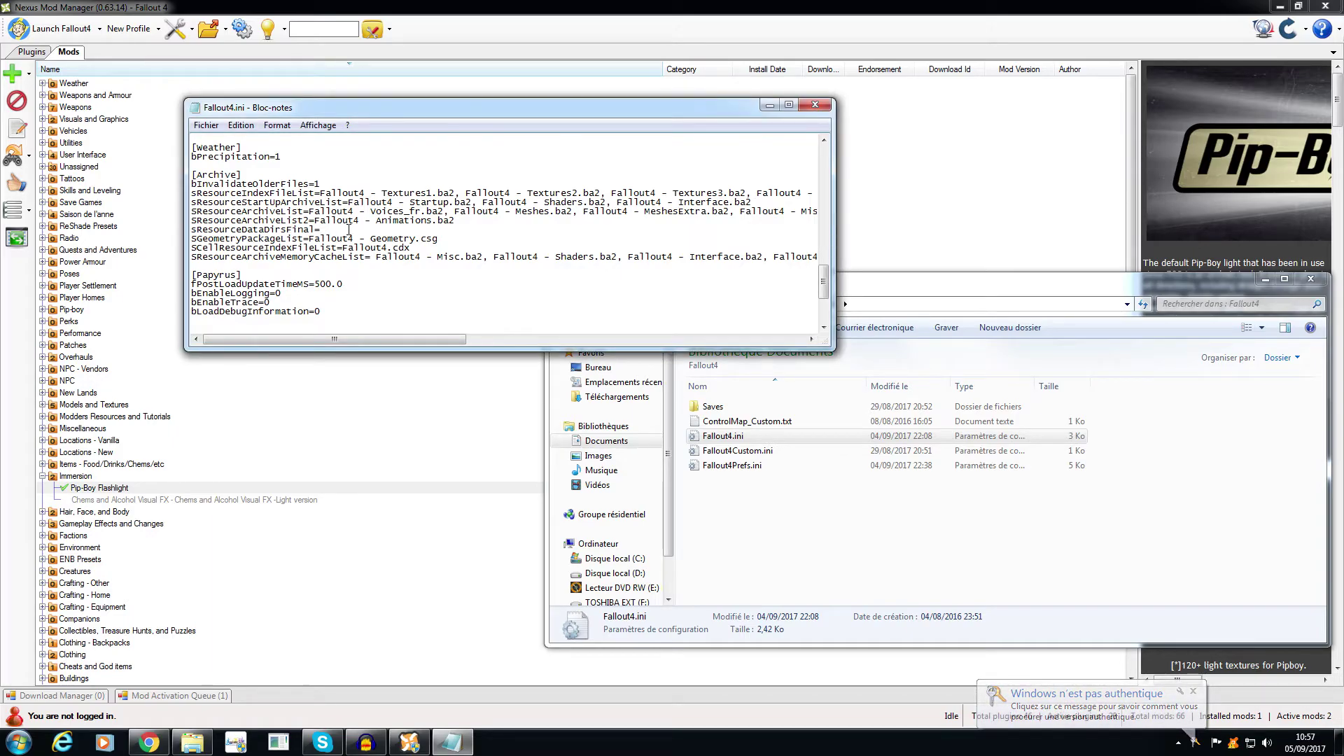